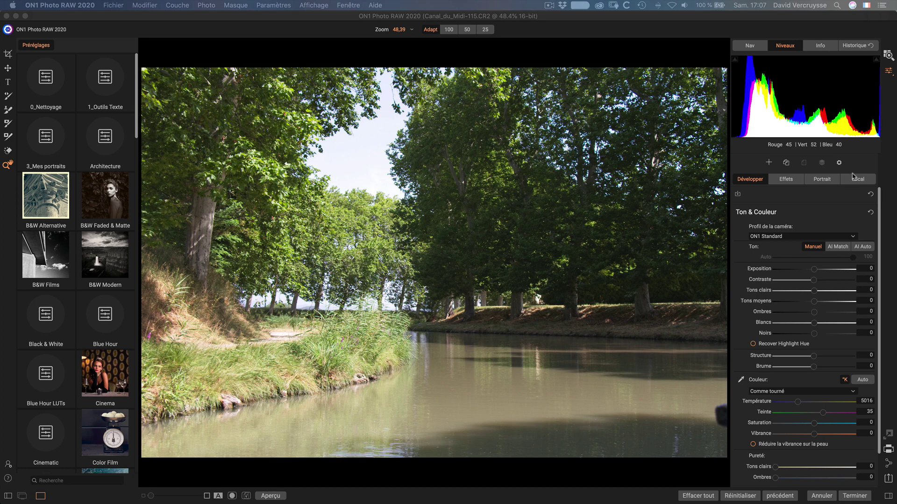
- Apply the AI Auto tone correction and refine it with Tons clairs at -81 and Blancs at -65
left_click(864, 251)
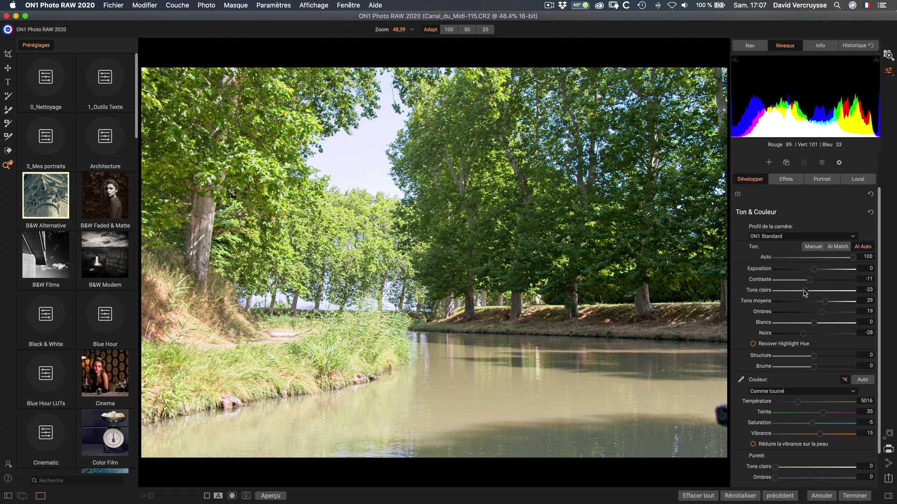
left_click_drag(805, 292, 783, 290)
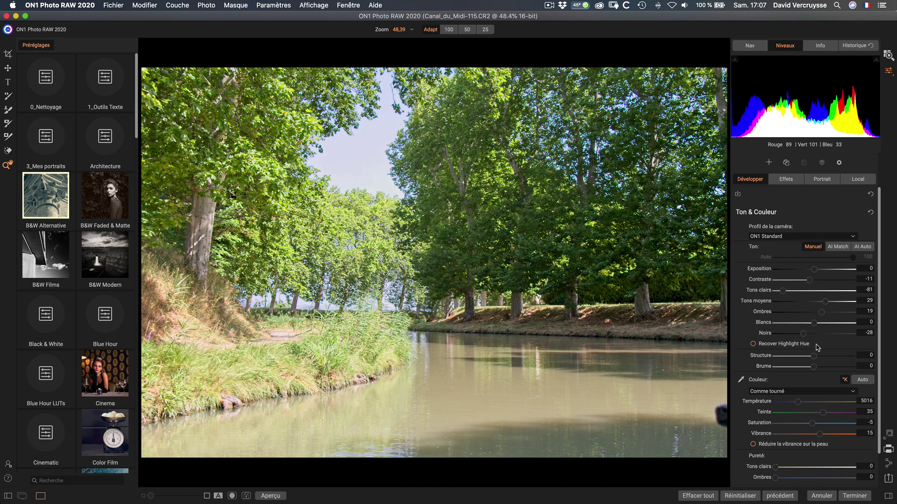
left_click_drag(815, 325, 789, 326)
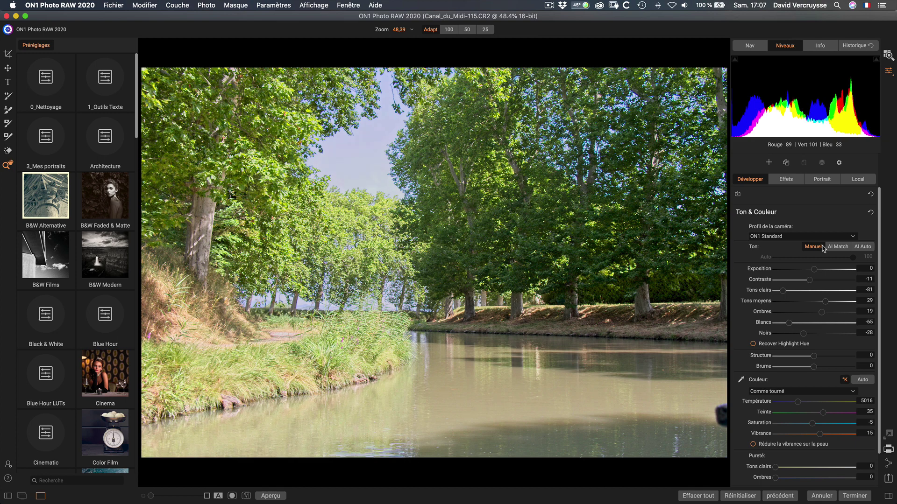
- Set Contraste to 8 and adjust Tons clairs to -66 to recover detail in the sky
mouse_move(815, 268)
left_mouse_down()
mouse_move(811, 280)
mouse_move(822, 283)
mouse_move(814, 274)
left_mouse_up()
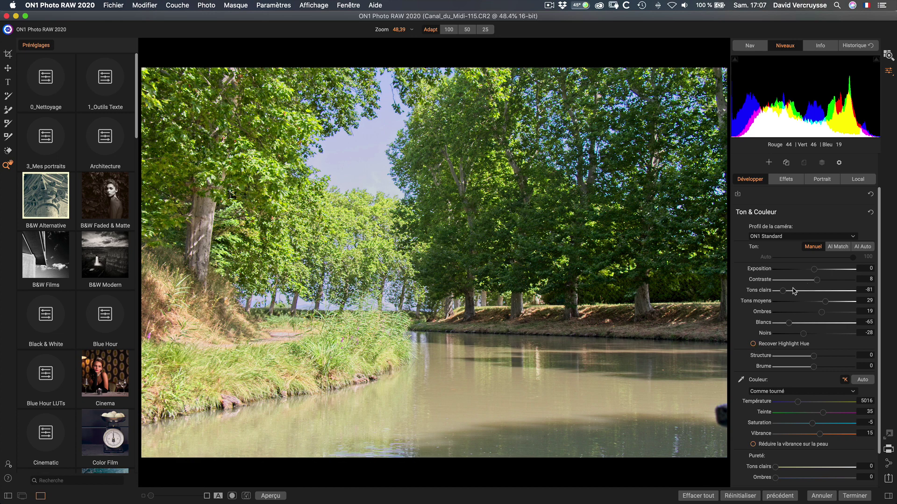
mouse_move(783, 291)
left_mouse_down()
mouse_move(774, 292)
mouse_move(841, 294)
mouse_move(793, 294)
left_mouse_up()
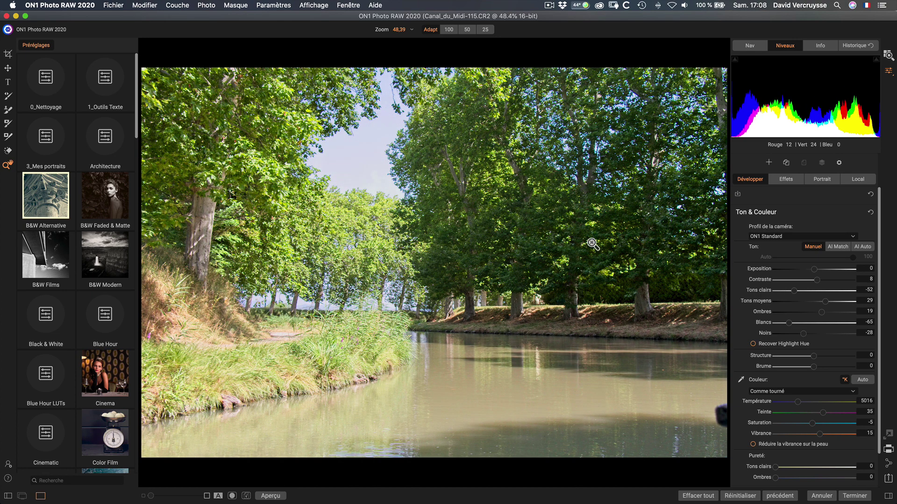
left_click(397, 172)
left_click_drag(395, 169, 541, 230)
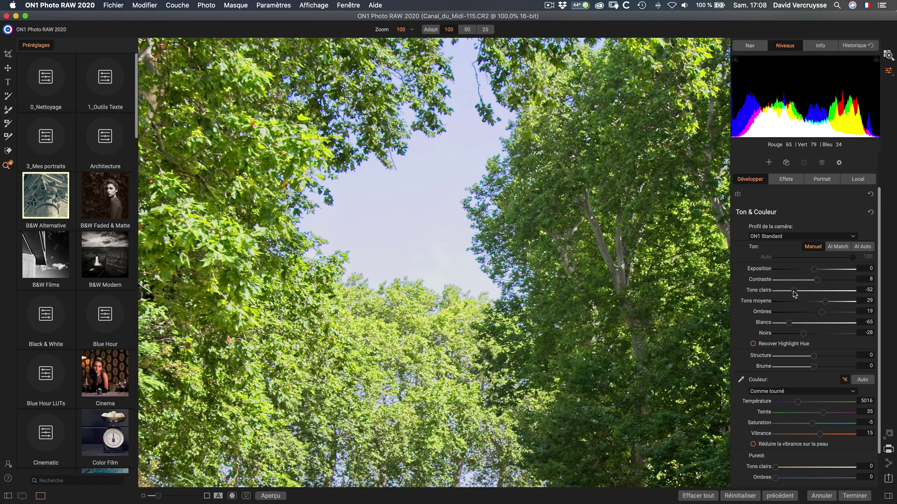
mouse_move(794, 293)
left_mouse_down()
mouse_move(777, 293)
mouse_move(795, 294)
mouse_move(788, 293)
left_mouse_up()
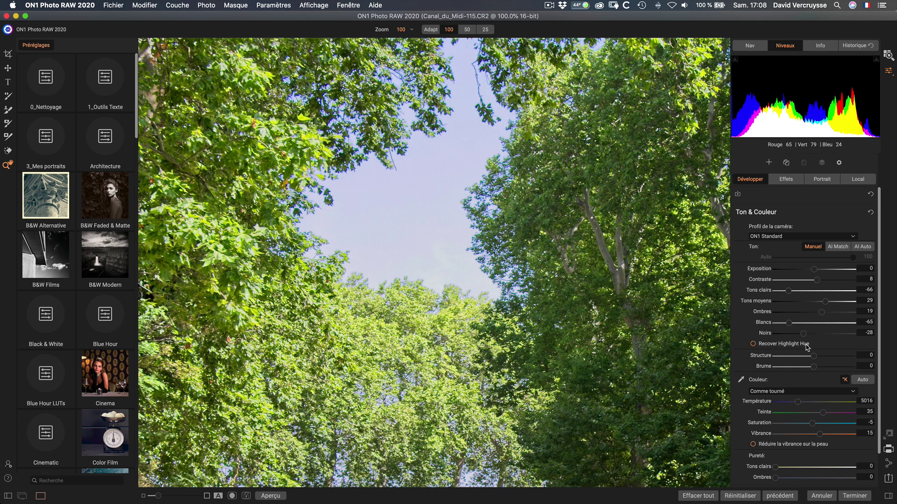
- Enable Recover Highlight Hue and lower Blancs to -77 and Tons clairs to -82
left_click(753, 344)
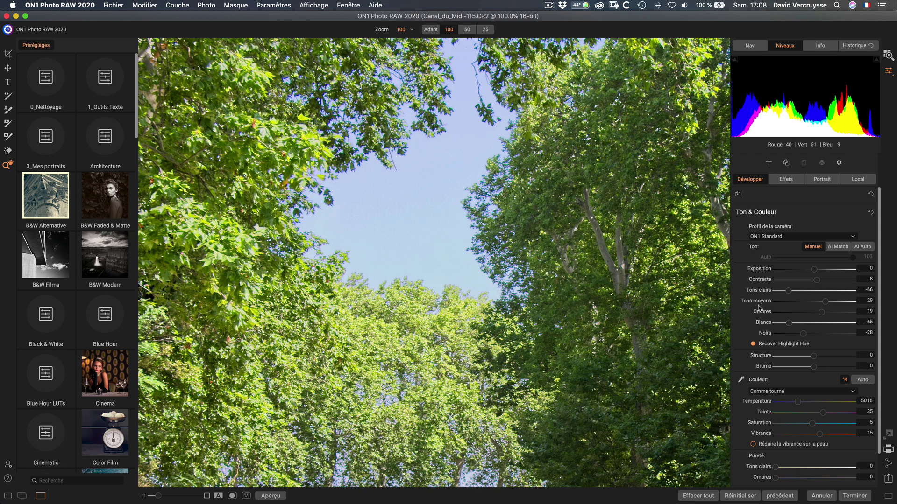
left_click_drag(787, 322, 784, 323)
left_click_drag(789, 290, 781, 291)
- Compare the sky with Recover Highlight Hue off and on, leaving the option enabled
left_click(753, 345)
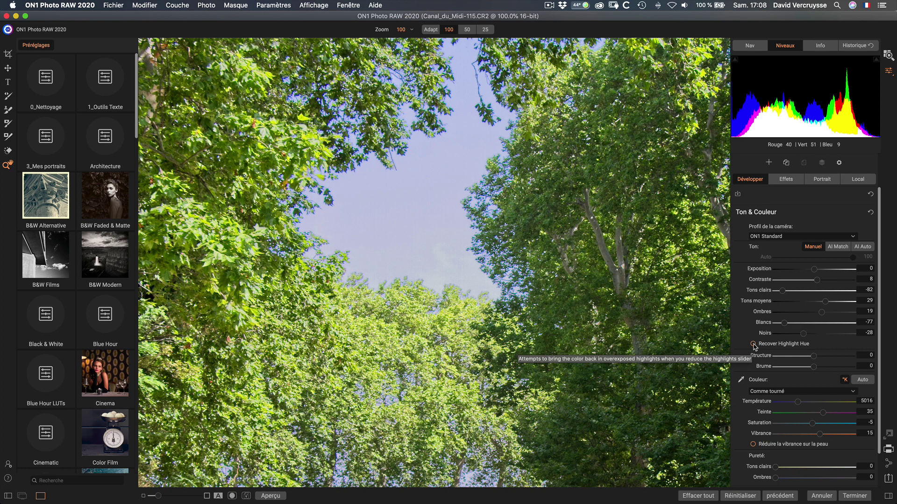
left_click(753, 345)
left_click(753, 344)
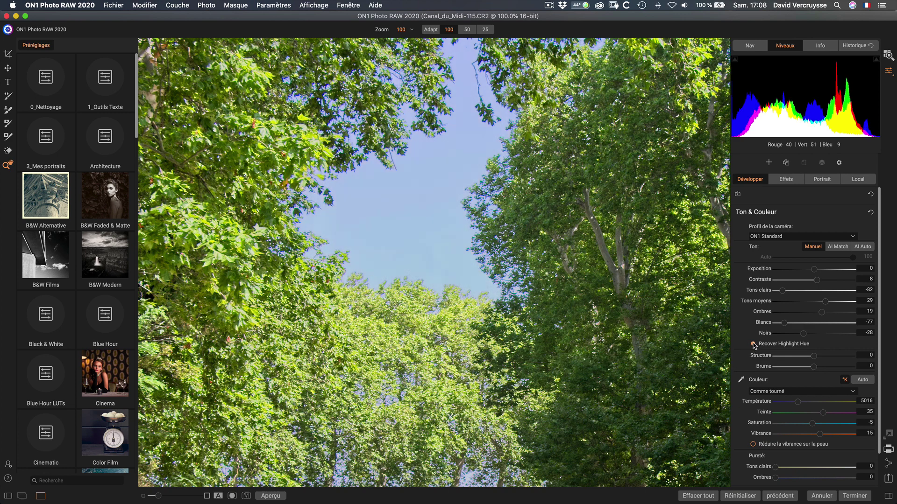
left_click(753, 345)
- Set Tons clairs to -63 while judging the whole photo
left_click(453, 207)
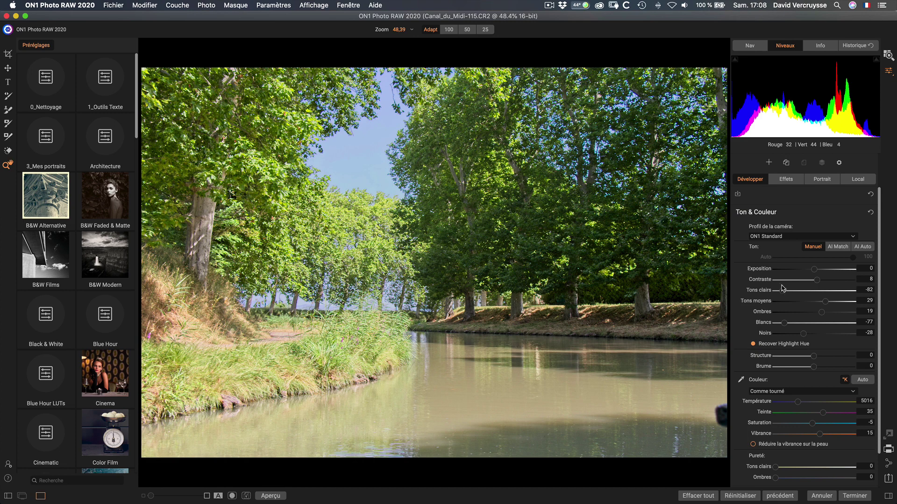
left_click_drag(783, 290, 790, 291)
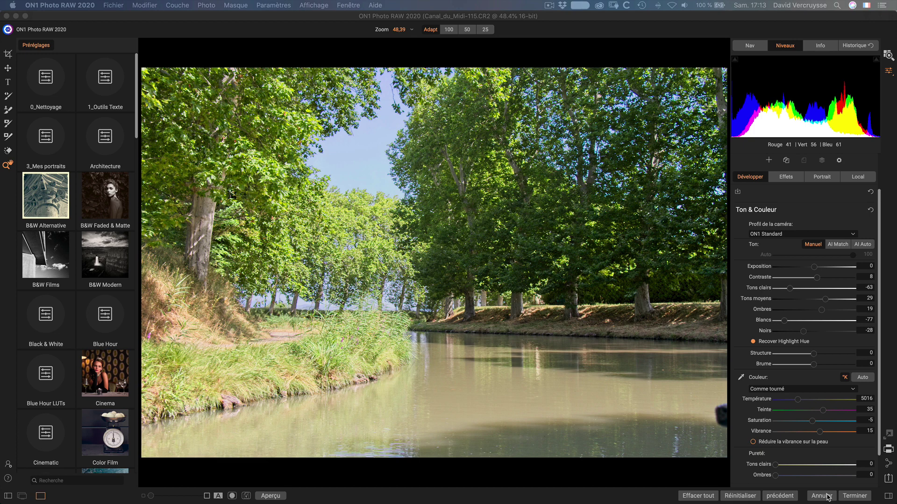
- Finish the edit and review the file formats for saving the photo, keeping Photoshop (*.psd)
scroll(836, 479, "down", 1)
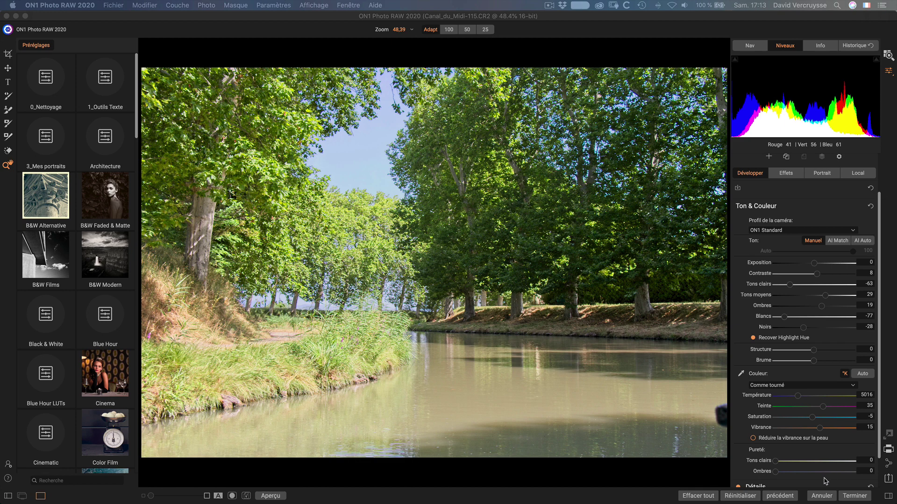
left_click(851, 498)
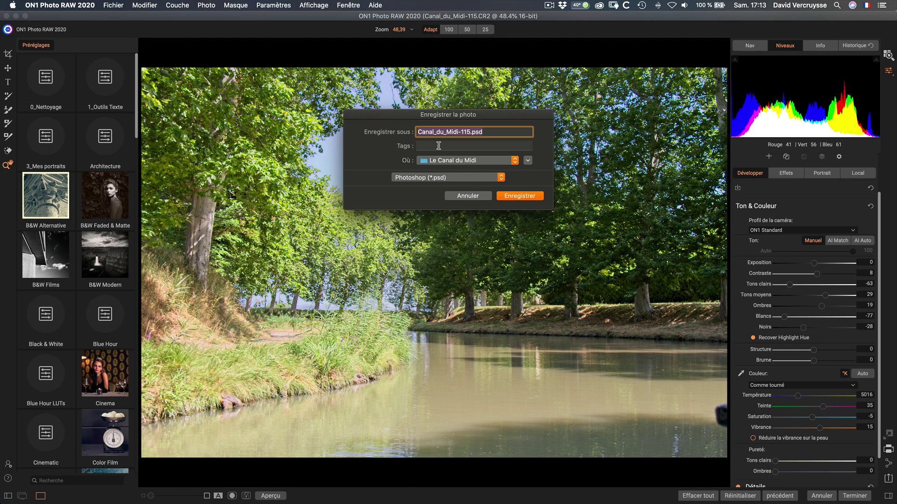
left_click_drag(427, 118, 407, 117)
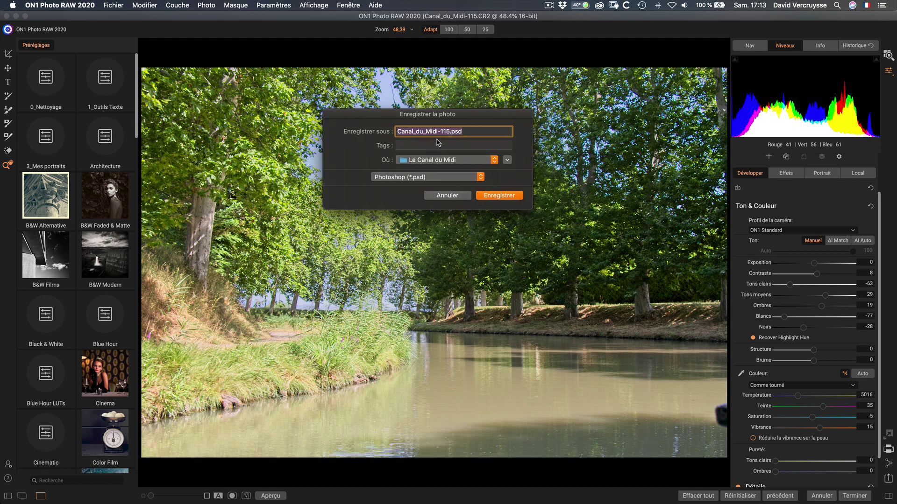
left_click(465, 181)
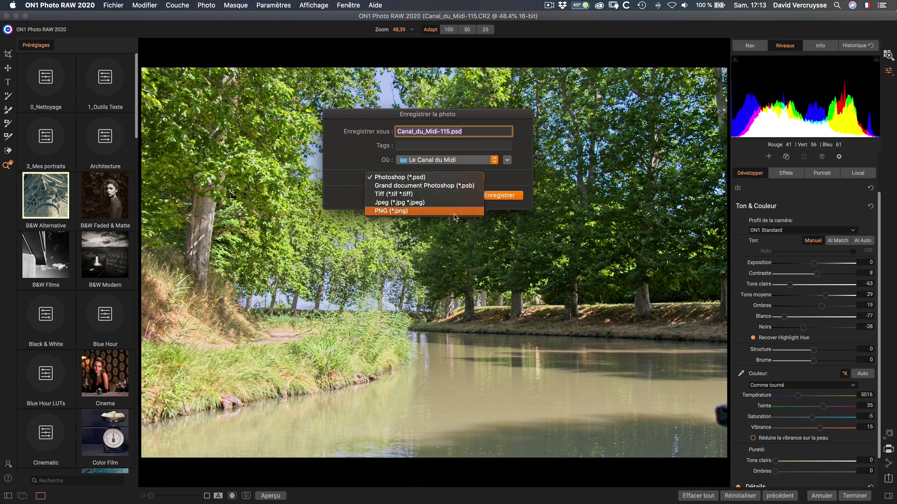
left_click(503, 172)
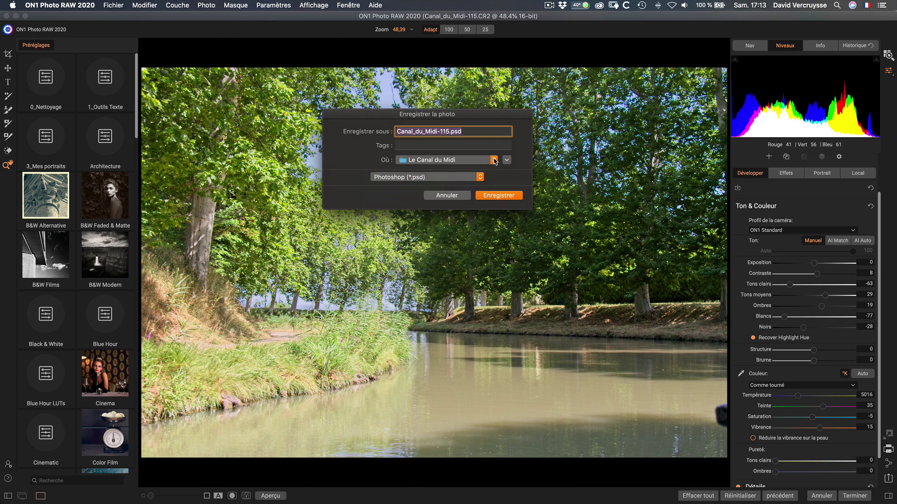
- Save the edited photo as Canal_du_Midi-115.psd in the Bureau folder
left_click(494, 160)
left_click(516, 150)
mouse_move(402, 502)
left_click(441, 161)
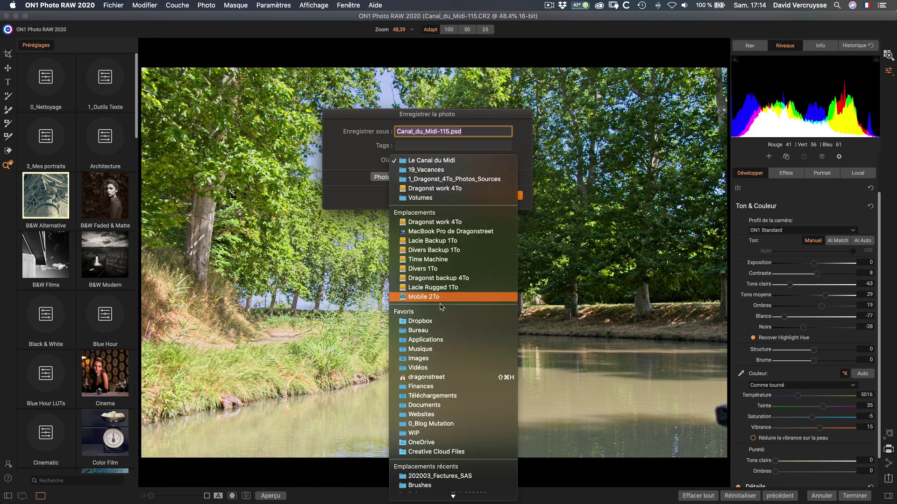
left_click(433, 330)
left_click(501, 195)
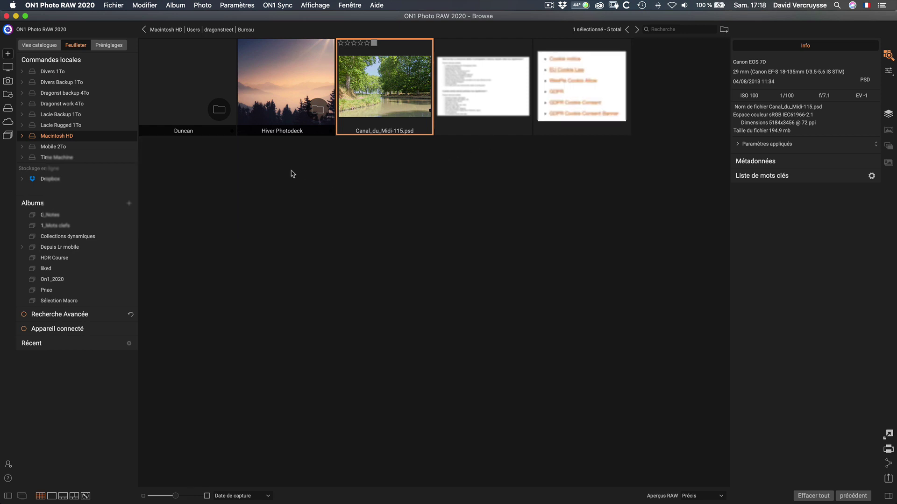
- Examine the start options for editing a single photo, browsing a folder and creating a catalogue, without choosing any file
left_click(8, 54)
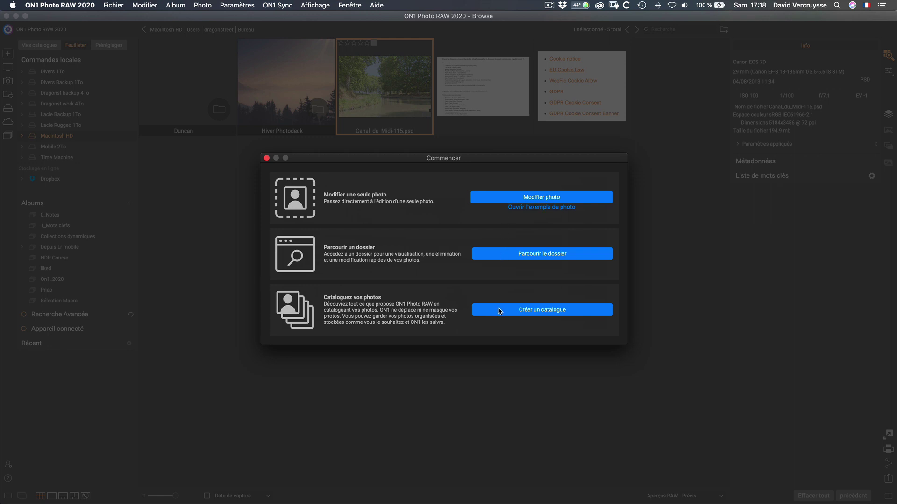
left_click(496, 202)
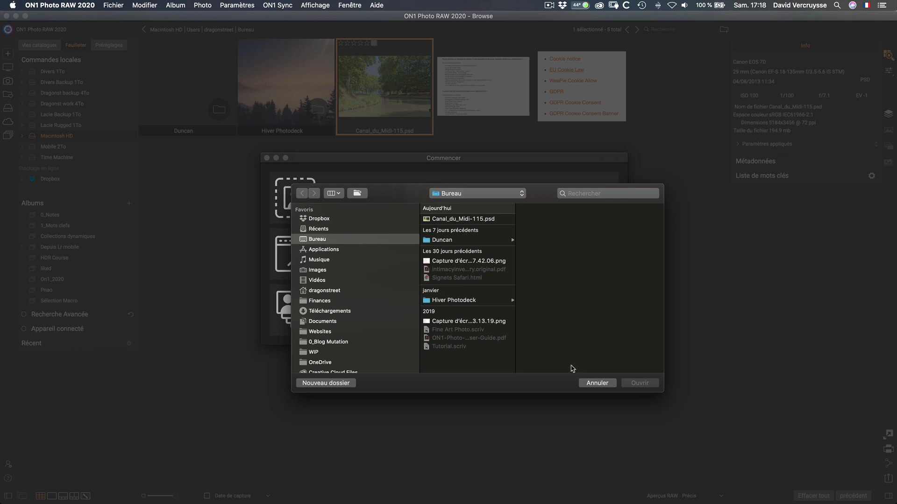
left_click(584, 382)
left_click(504, 258)
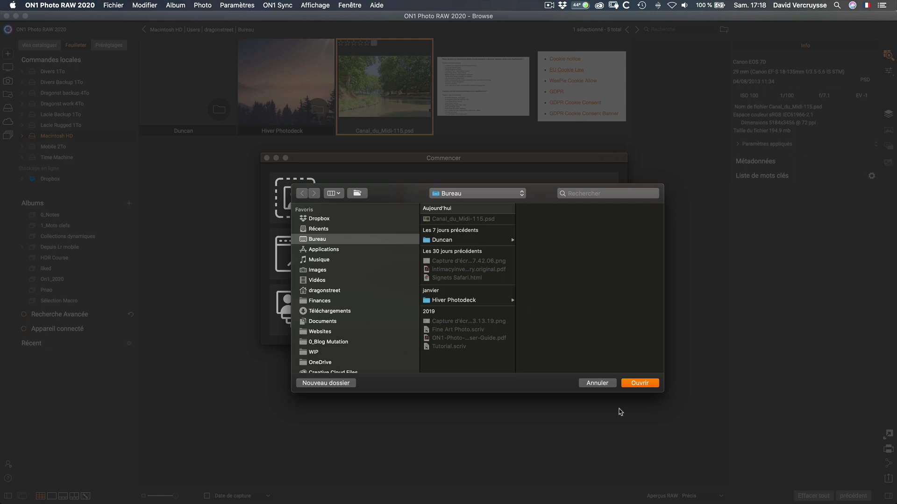
left_click(605, 384)
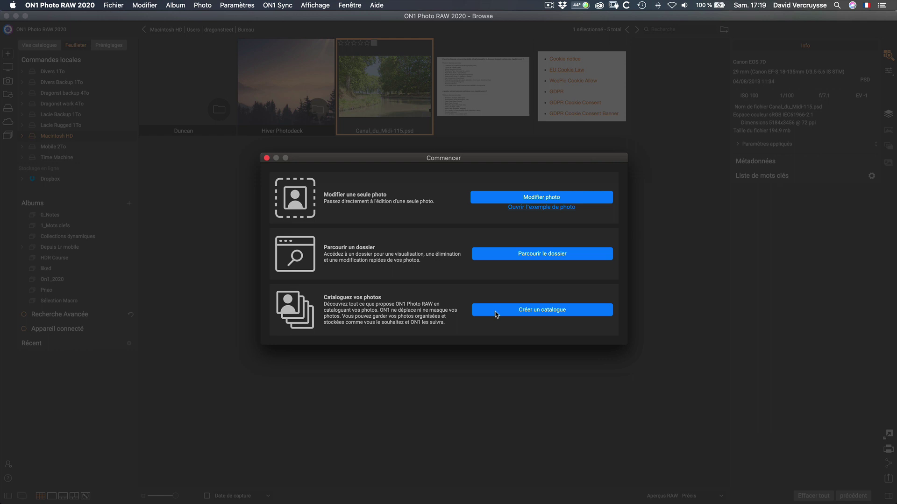
left_click(497, 314)
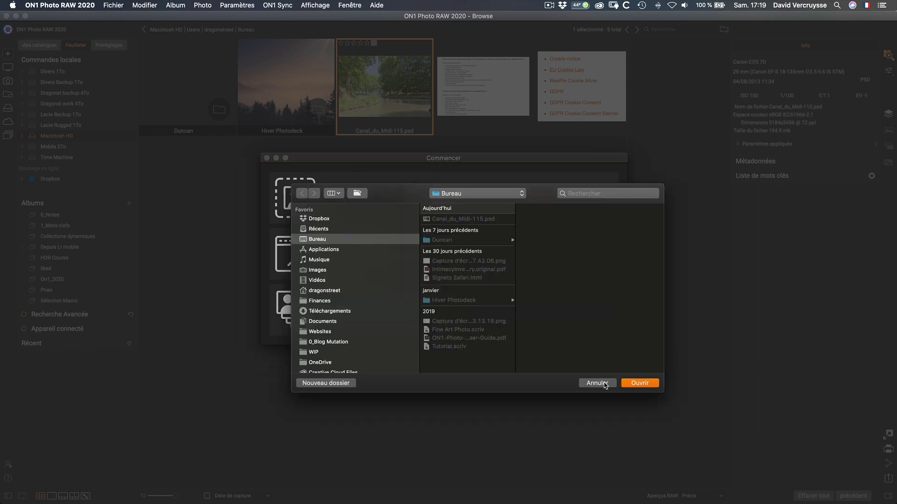
left_click(605, 383)
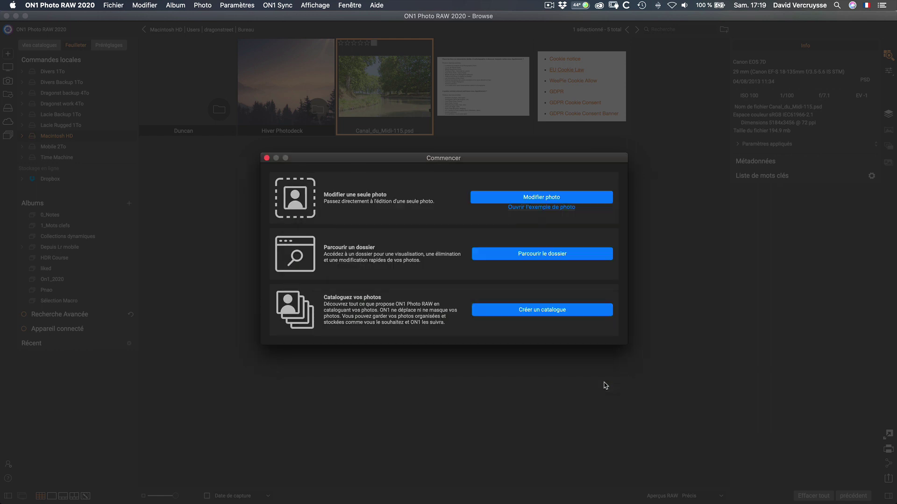
left_click(267, 158)
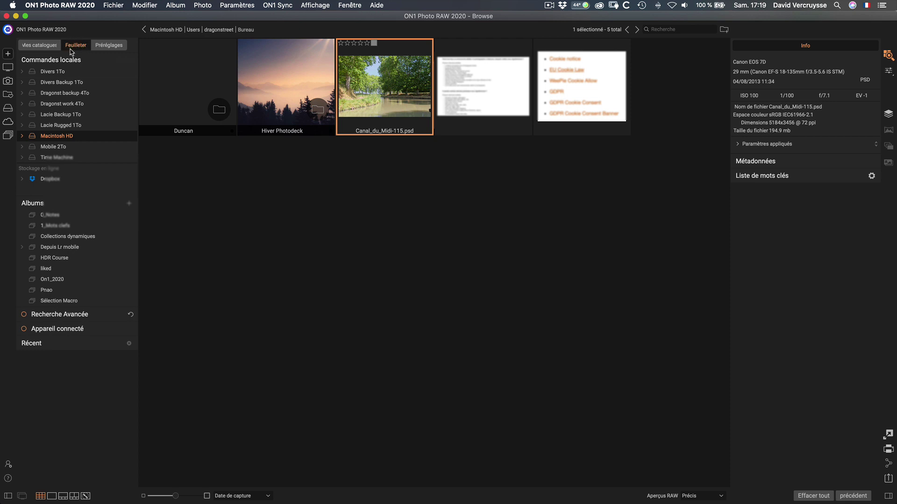
- Examine the catalogued folders, including the contents of Le Lot 2019, and return to the local drives list
left_click(107, 46)
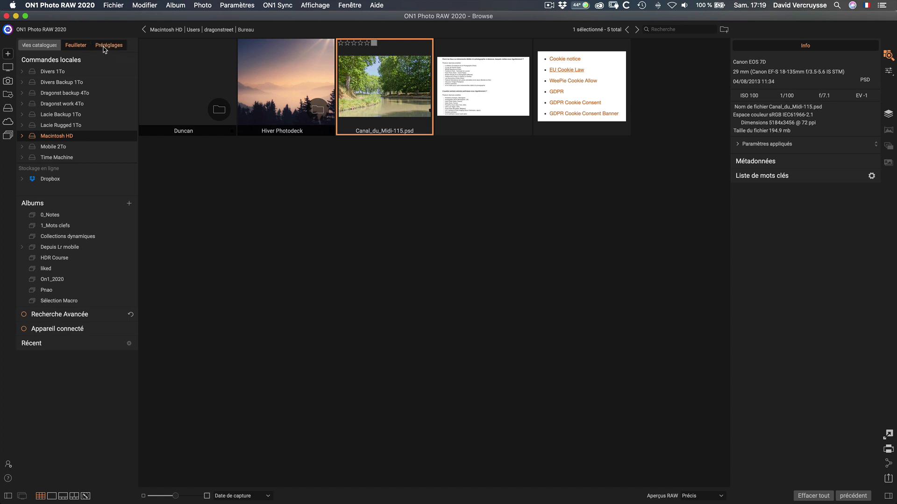
left_click(77, 46)
left_click(41, 45)
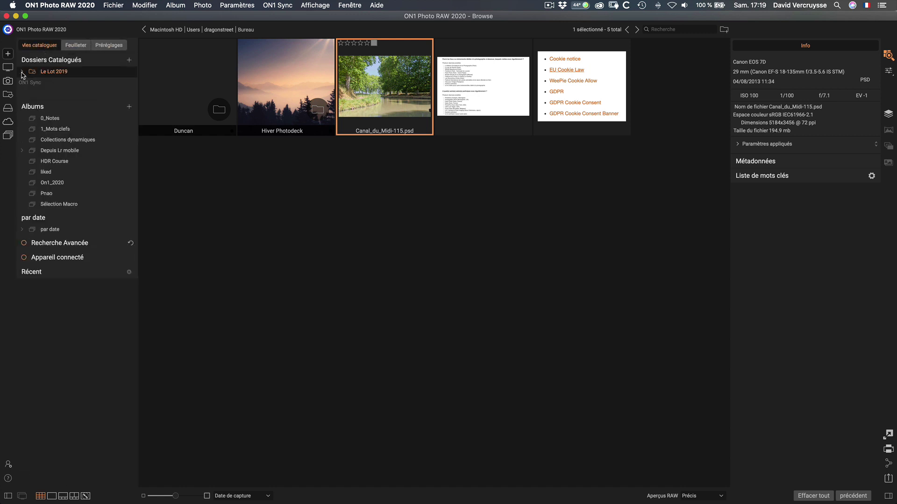
left_click(22, 72)
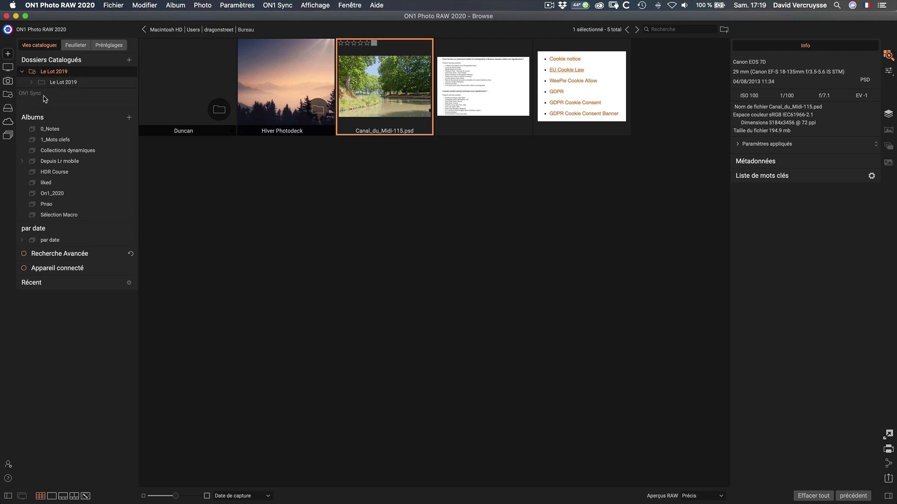
left_click(22, 72)
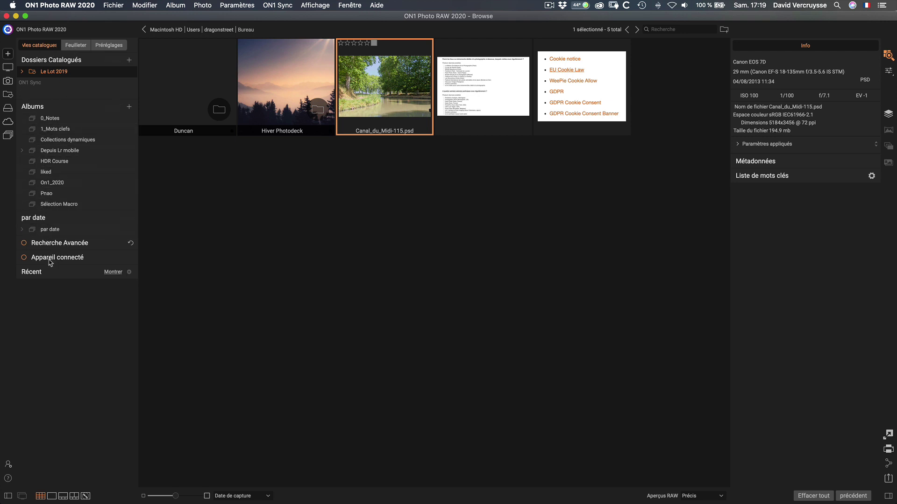
left_click(69, 47)
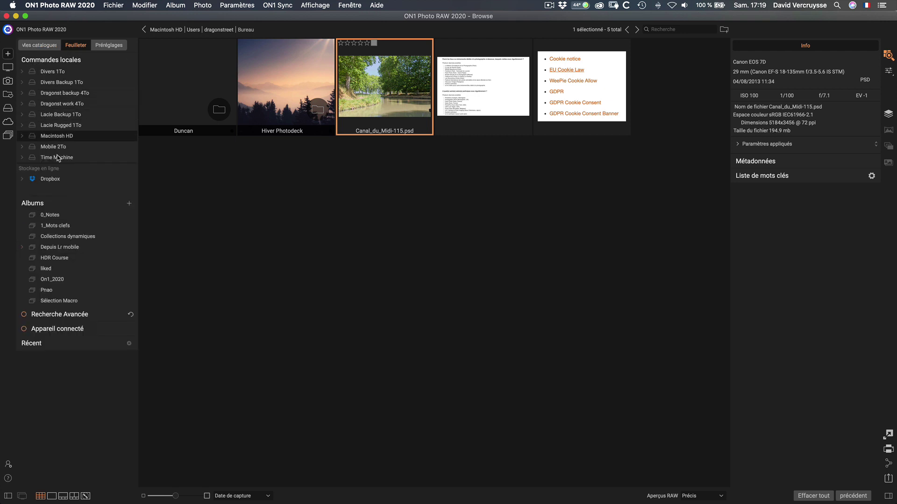